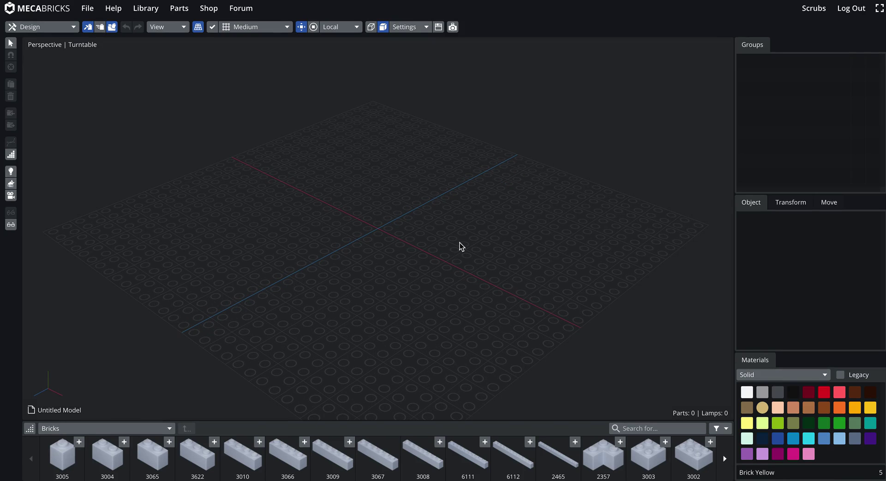
scroll(411, 243, up, 2)
Search the parts library for 3647 and add a Gear Wheel T=8, M=1 to the baseplate
scroll(432, 206, down, 2)
right_drag(432, 207, 433, 212)
right_drag(433, 212, 407, 227)
click(659, 425)
text(3647)
key(Return)
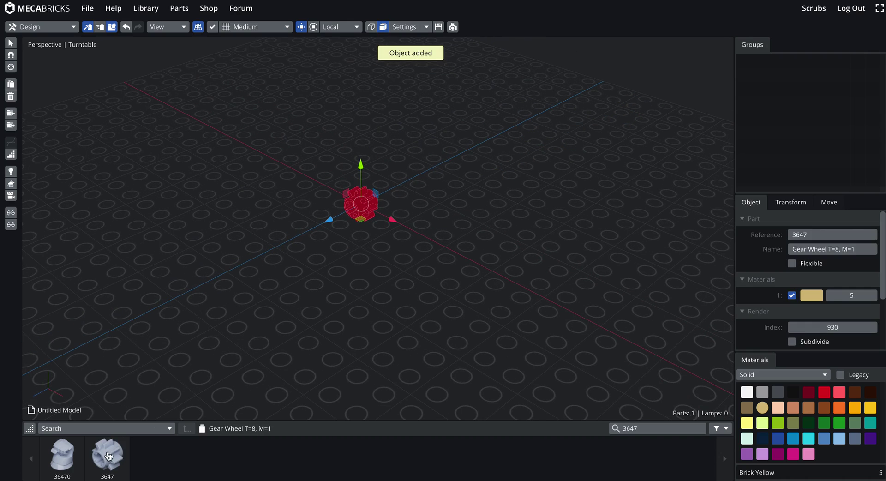
Duplicate the gear into a second Gear Wheel T=8, M=1 and deselect it
key(ctrl+d)
right_drag(368, 290, 391, 286)
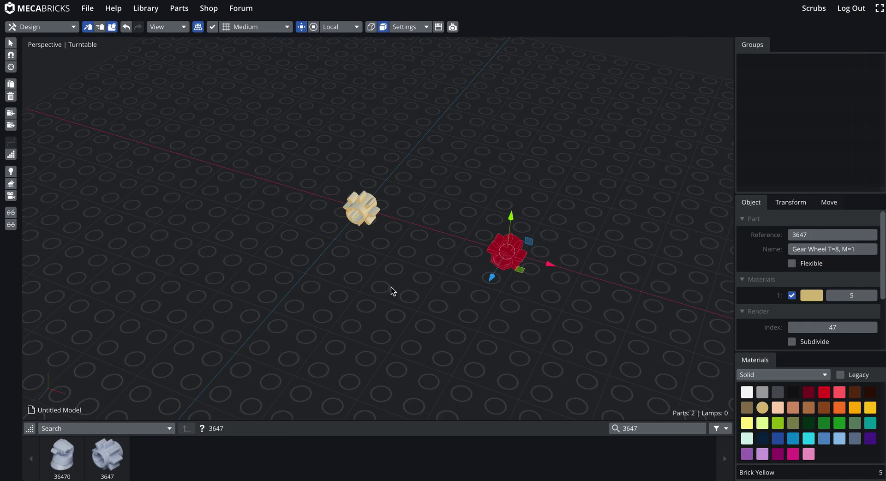
scroll(446, 190, up, 2)
right_drag(451, 166, 240, 120)
scroll(238, 121, up, 2)
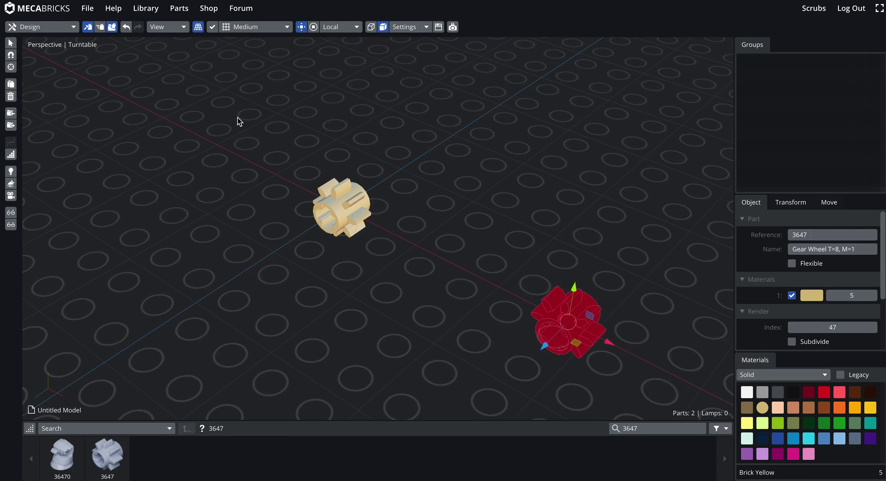
click(239, 121)
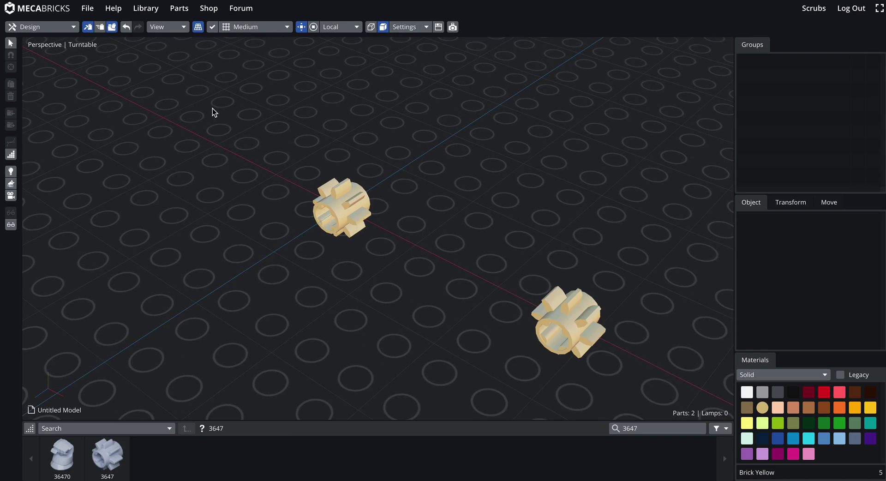
click(100, 26)
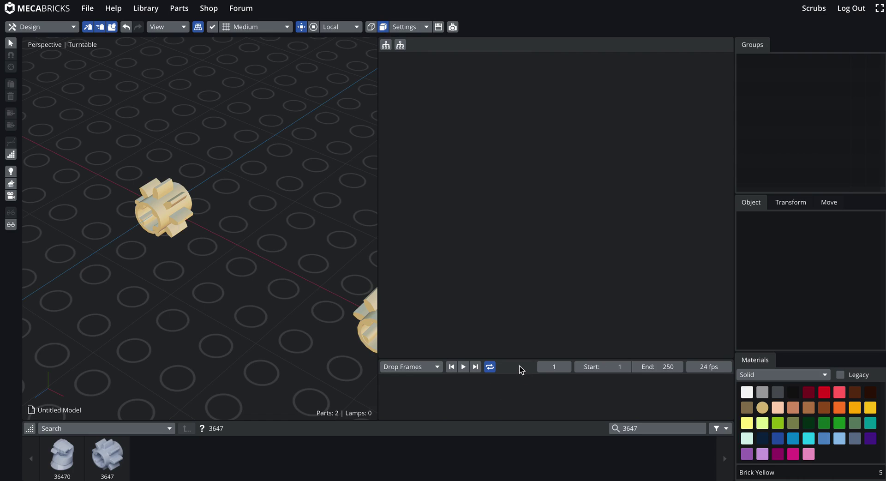
click(425, 371)
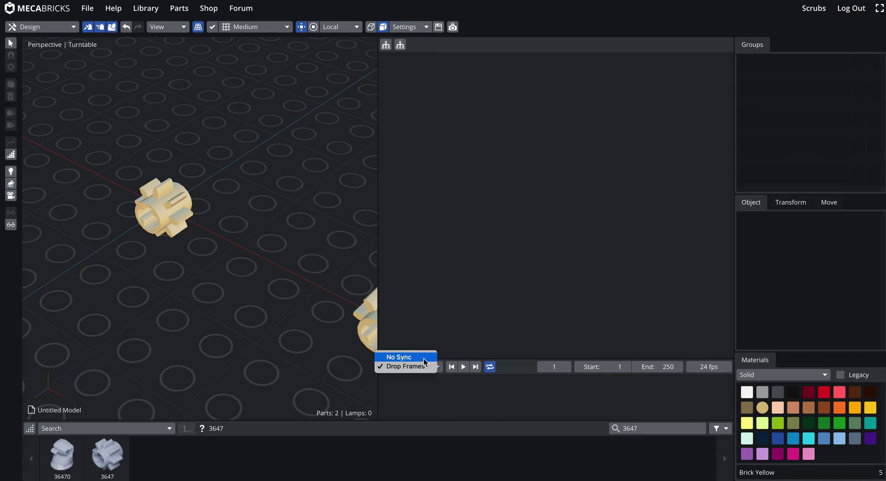
click(472, 330)
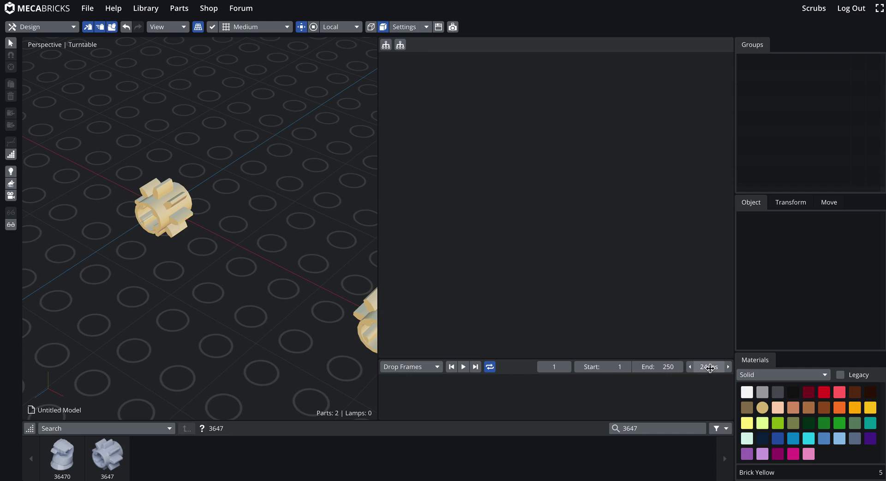
Play the gear animation
right_drag(325, 199, 281, 210)
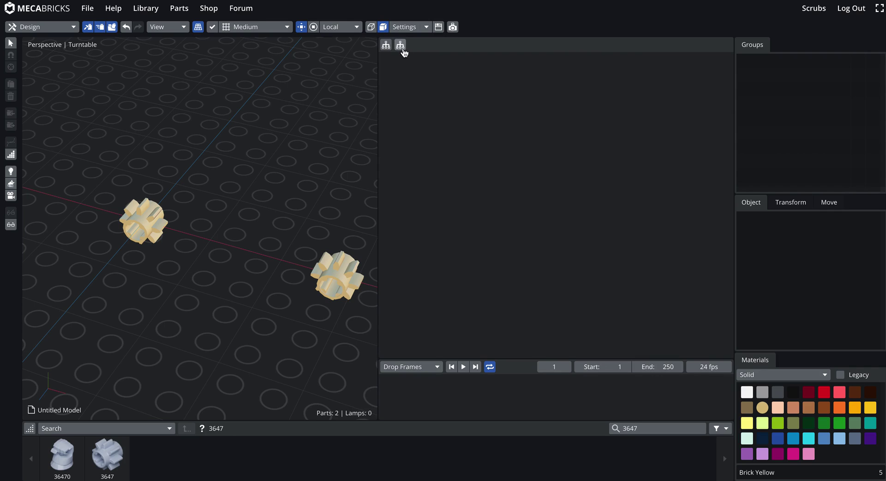
middle_drag(216, 212, 299, 175)
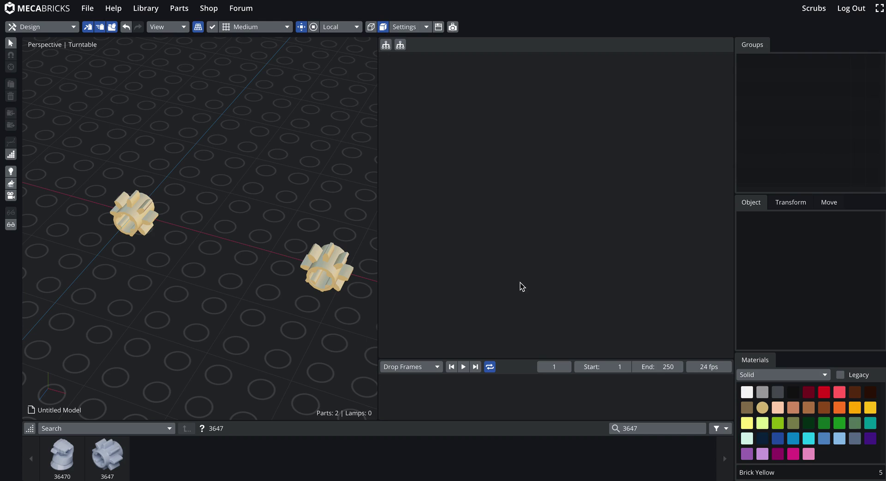
click(463, 367)
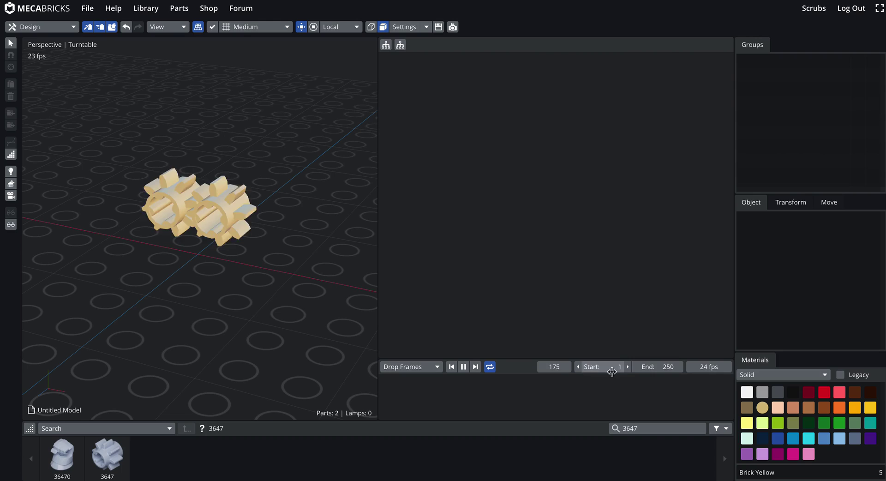
Set the animation end frame to 15 and select both gears
click(660, 367)
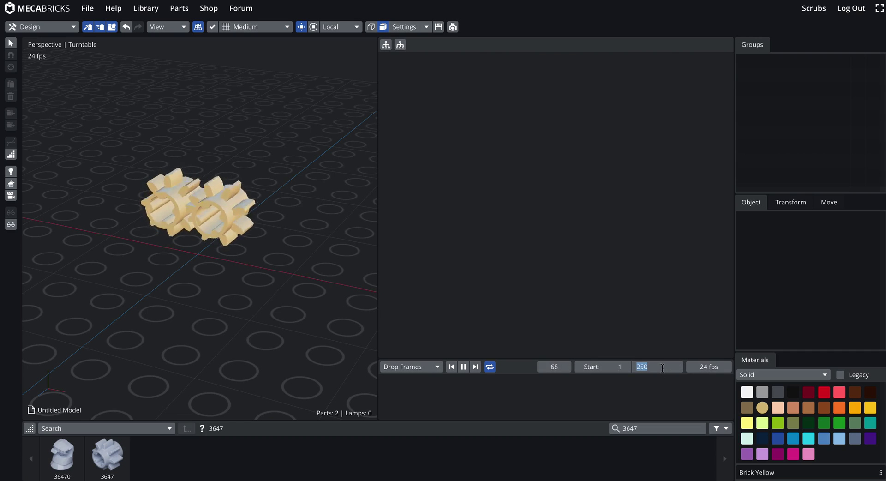
text(15)
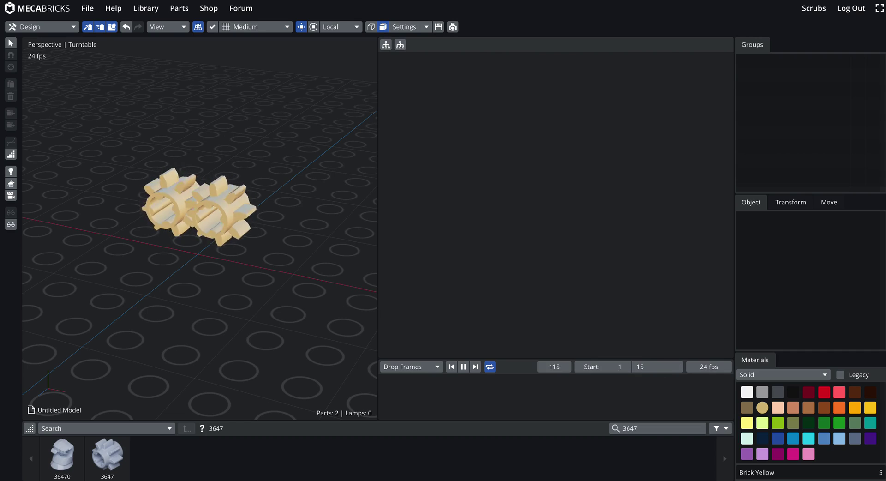
key(Return)
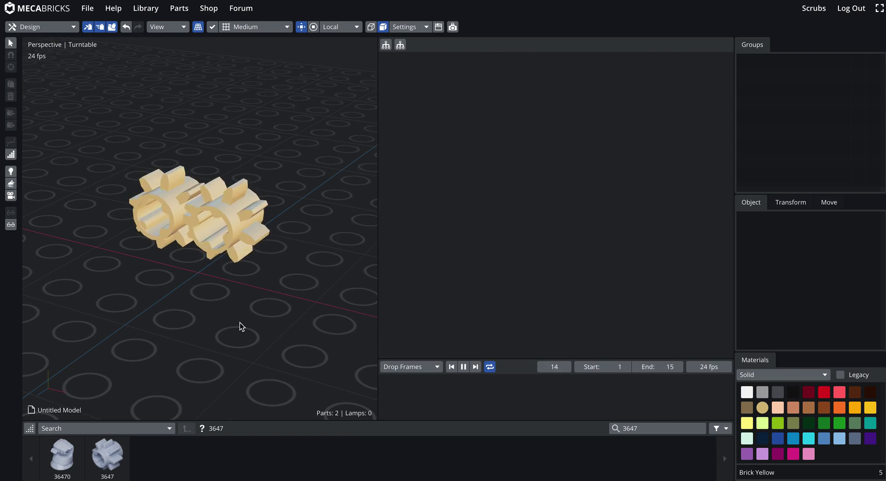
key(ctrl+a)
Colour both gears Dark Stone Grey and deselect them
click(746, 392)
click(777, 391)
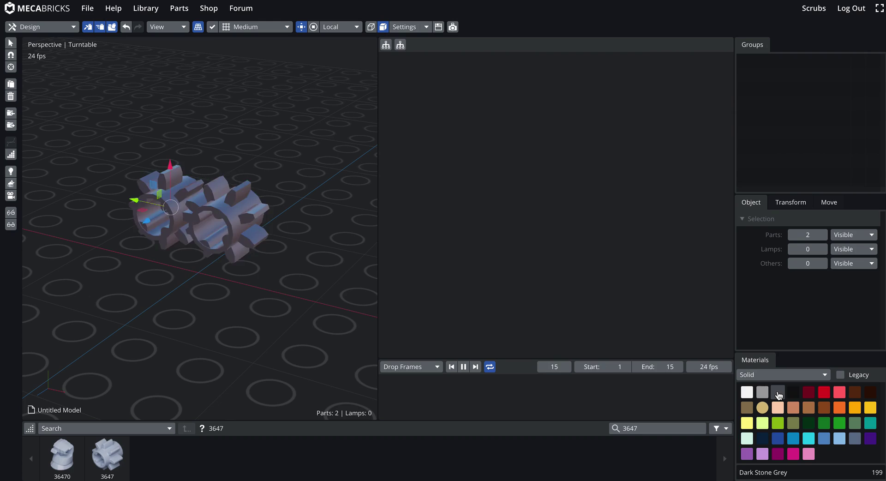
click(234, 312)
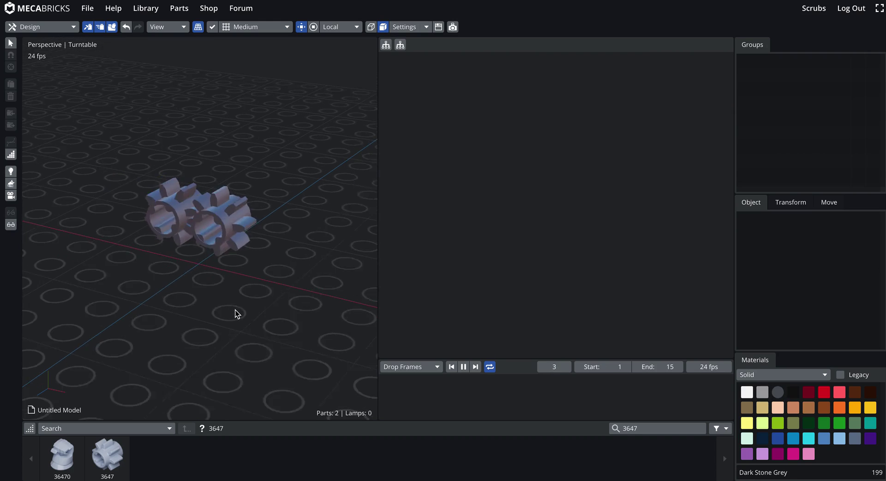
Add a 1x1 brick from Bricks to the left of the gears, coloured Nougat
click(129, 427)
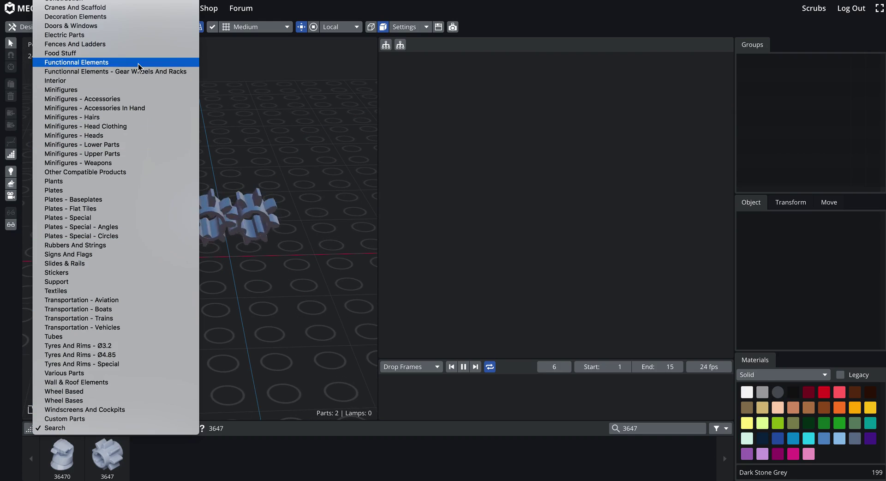
scroll(115, 10, up, 2)
click(69, 6)
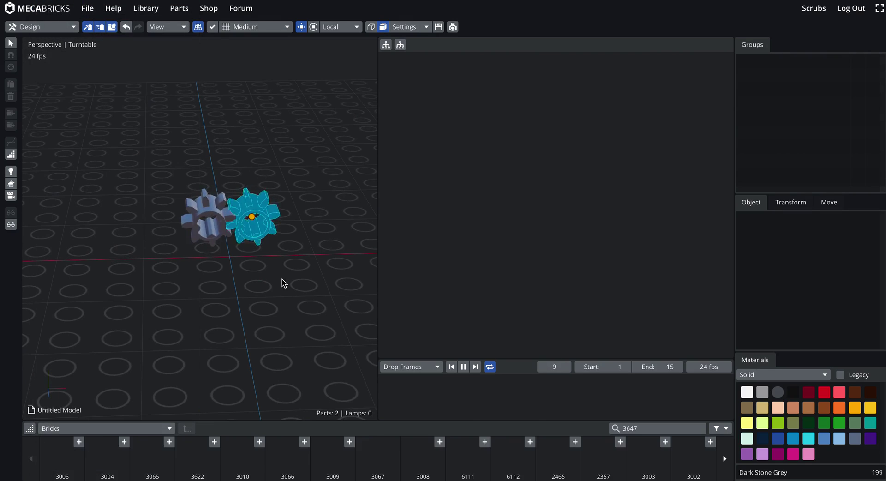
drag(63, 455, 215, 338)
drag(197, 284, 106, 283)
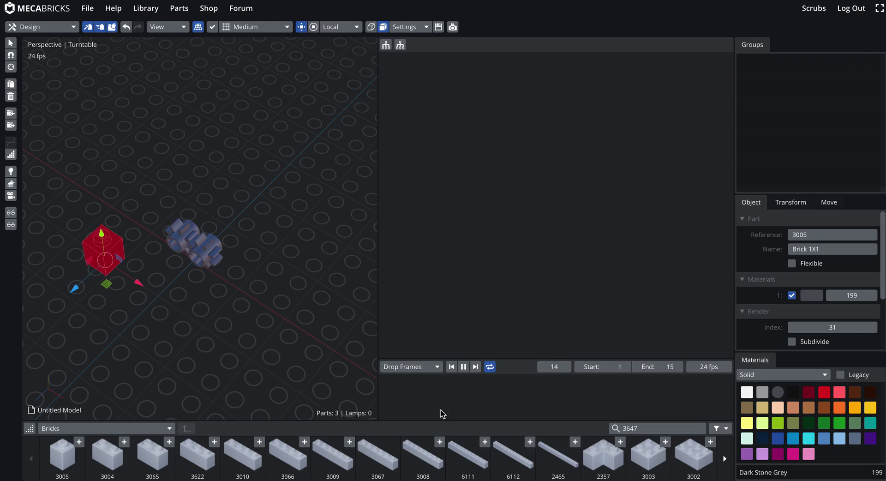
click(792, 407)
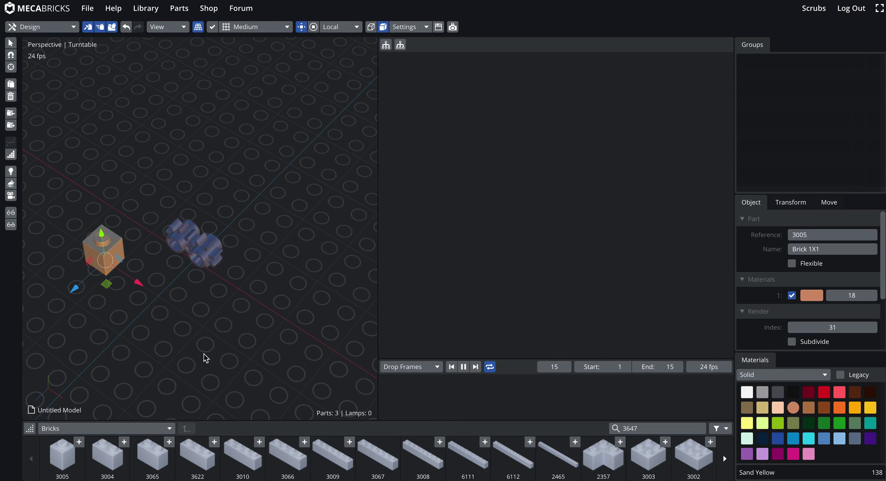
Duplicate the Nougat brick and place the copy beside the original
mouse_move(204, 353)
right_down()
mouse_move(236, 365)
mouse_move(214, 353)
right_up()
click(237, 364)
click(131, 292)
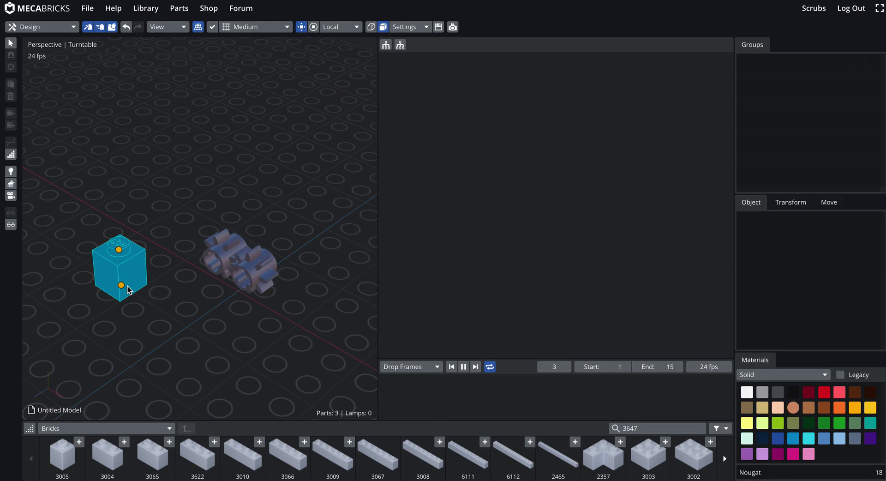
key(ctrl+d)
click(187, 322)
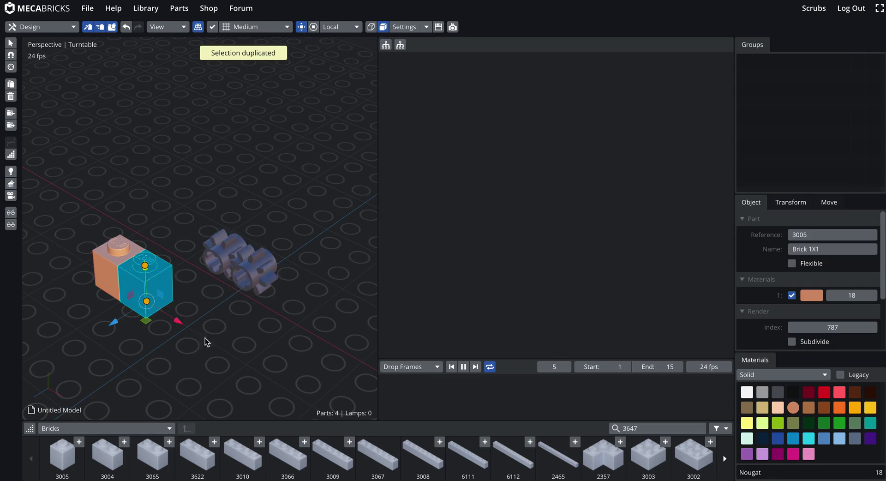
right_drag(205, 337, 265, 343)
click(276, 337)
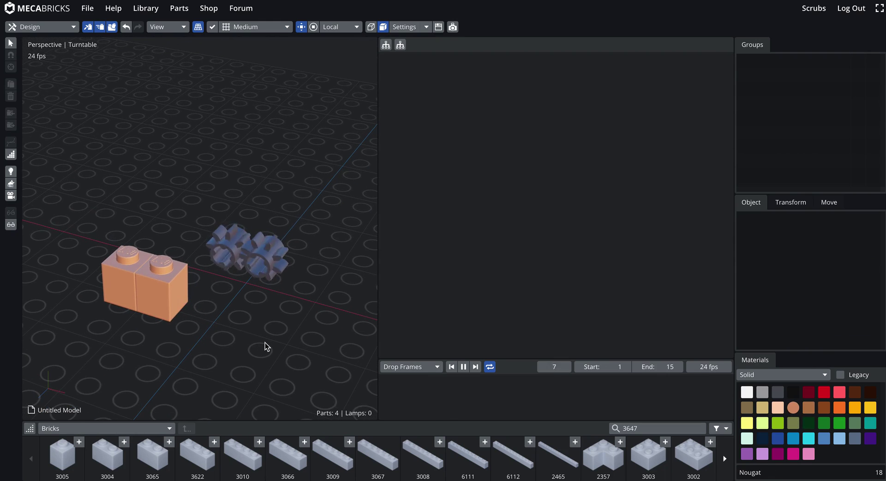
click(55, 27)
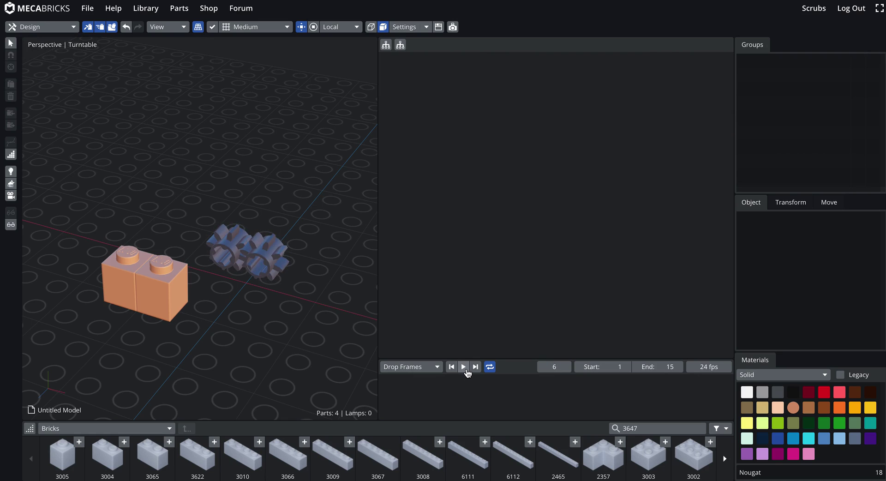
Pause playback and add a camera via 3D Rendering mode, then return to Design mode
click(464, 365)
click(59, 29)
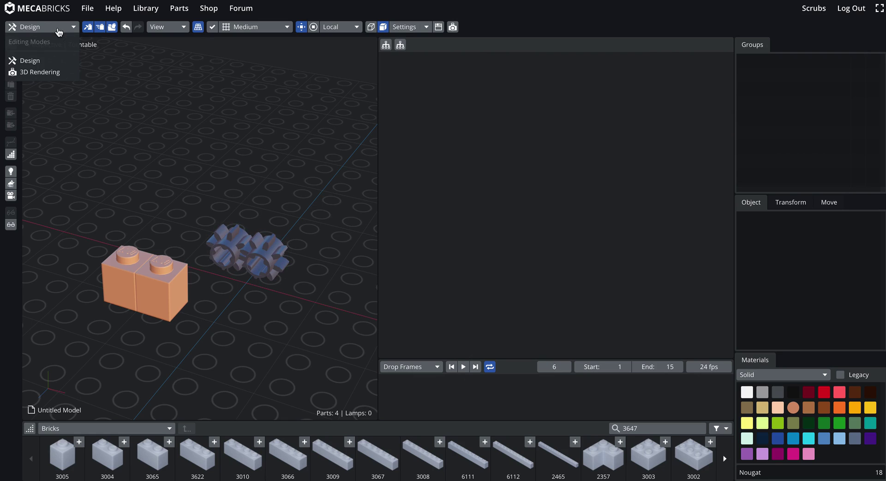
click(64, 73)
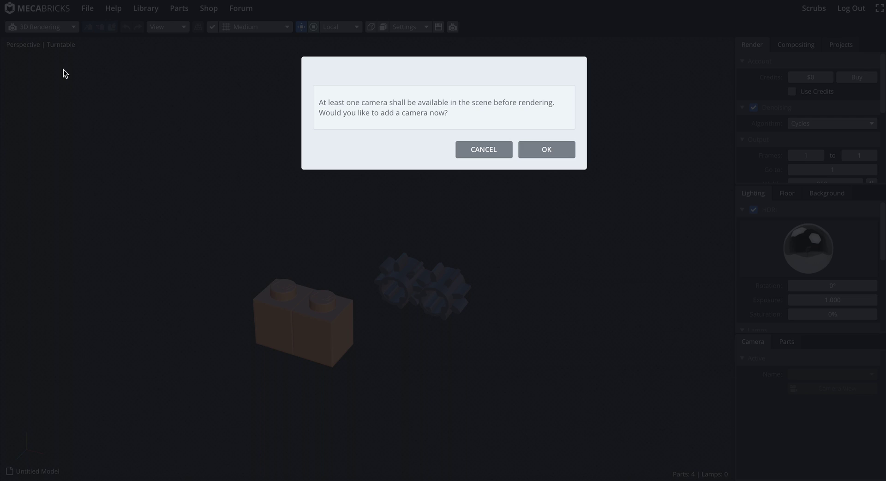
click(550, 149)
click(45, 27)
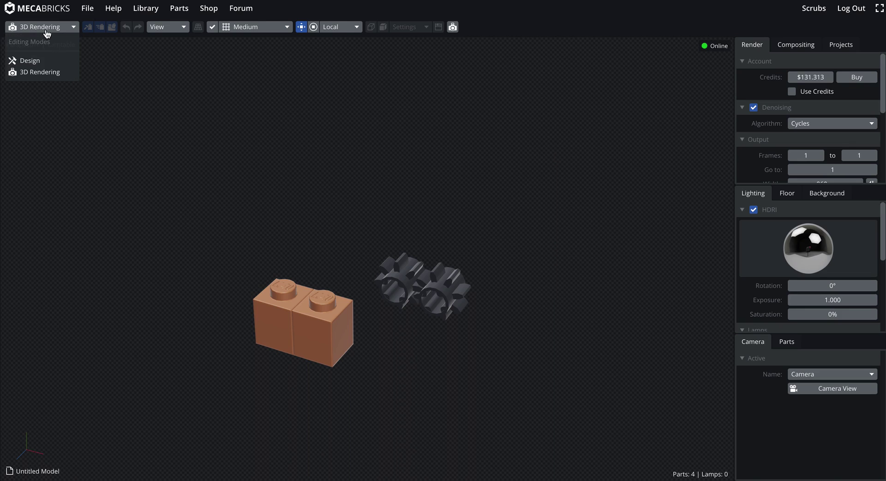
click(52, 65)
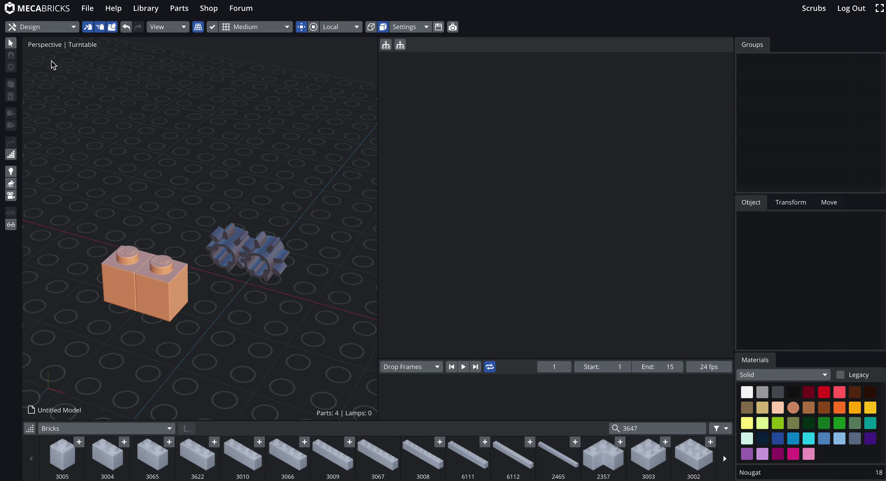
Select the camera and lock it to the current view
scroll(233, 212, down, 3)
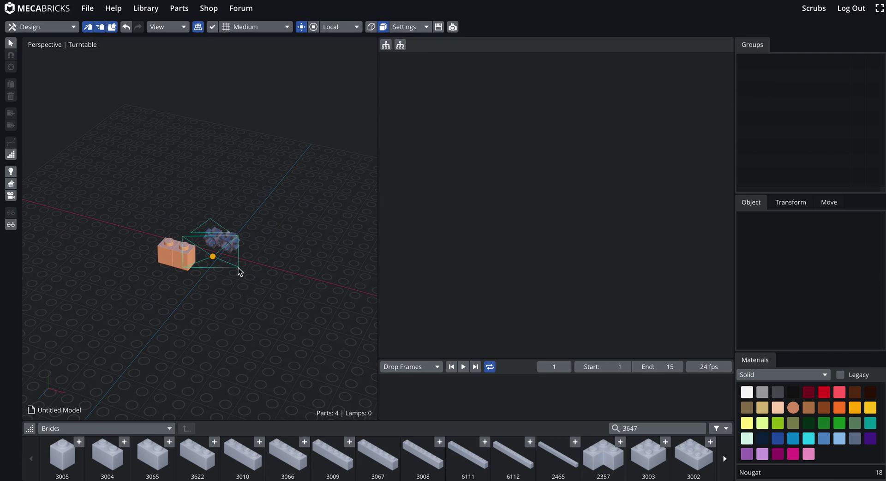
click(238, 268)
click(830, 263)
scroll(258, 300, up, 2)
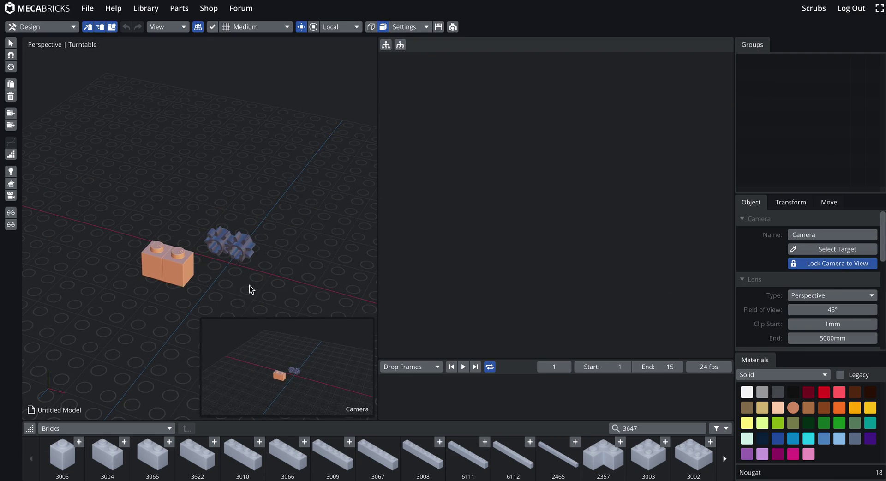
scroll(253, 280, up, 3)
click(255, 251)
scroll(230, 239, up, 3)
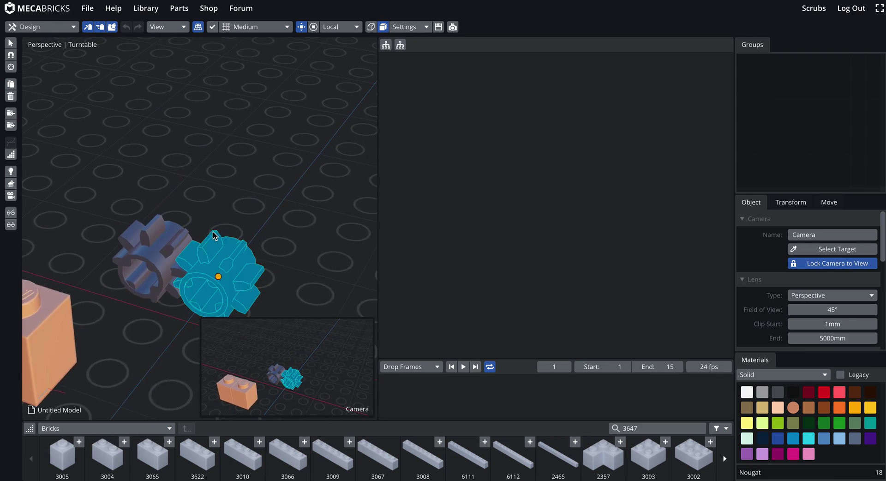
scroll(221, 233, up, 5)
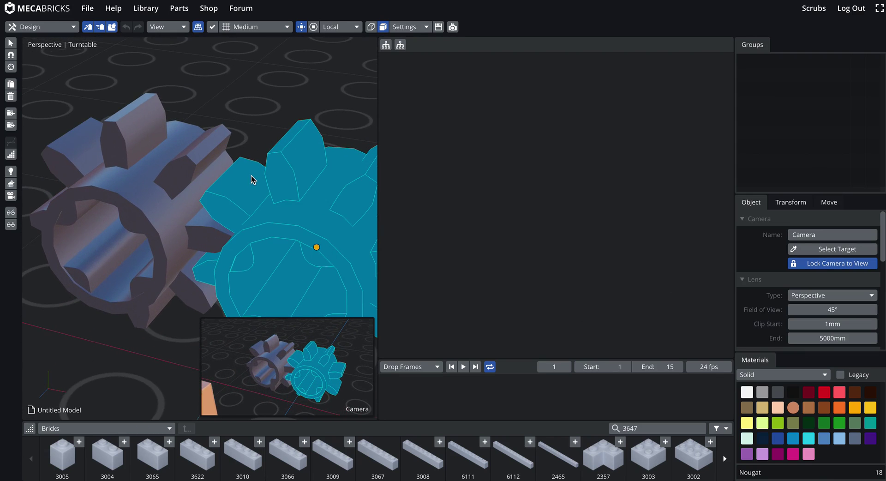
Set the camera's field of view to 25°
click(843, 310)
text(25)
key(Return)
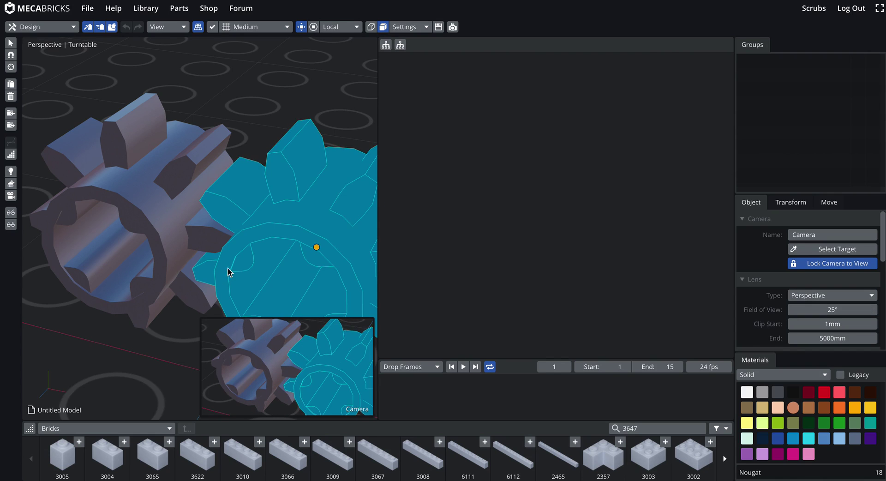
scroll(233, 254, down, 3)
scroll(231, 251, up, 2)
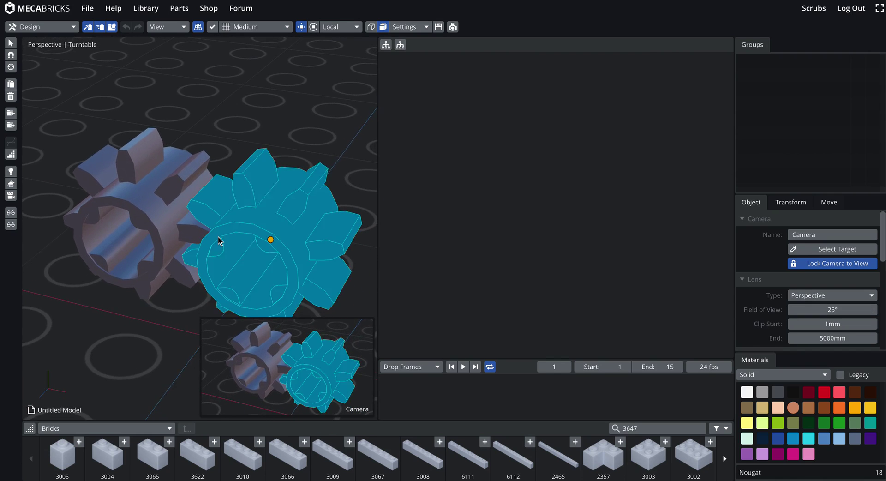
Delete both Nougat 1x1 bricks
click(244, 100)
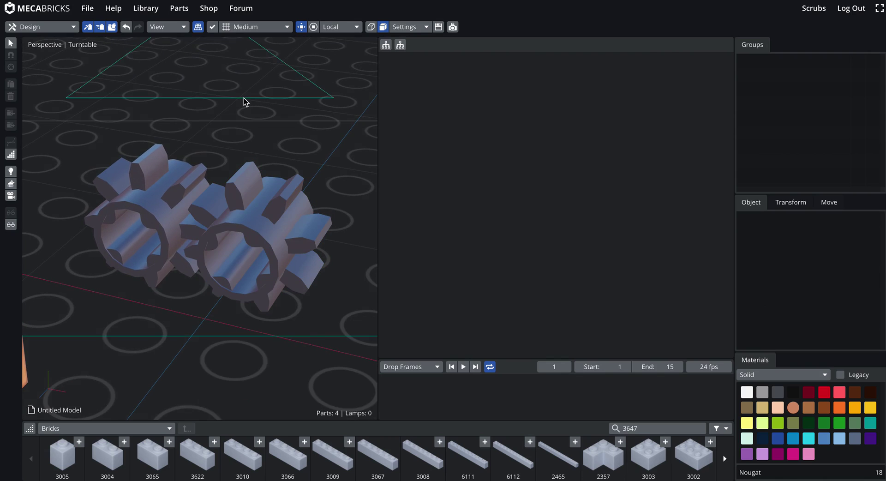
click(123, 281)
key(Delete)
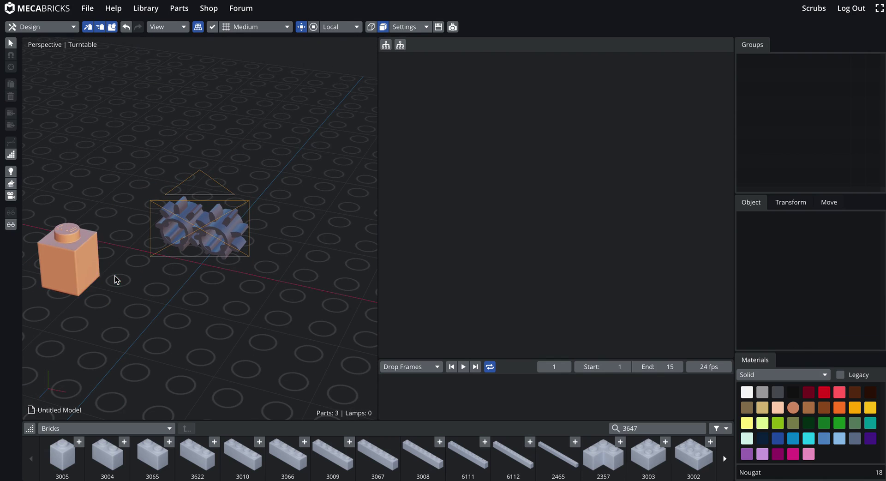
click(86, 267)
key(Delete)
Enable Subdivide on one of the gear wheels
click(193, 213)
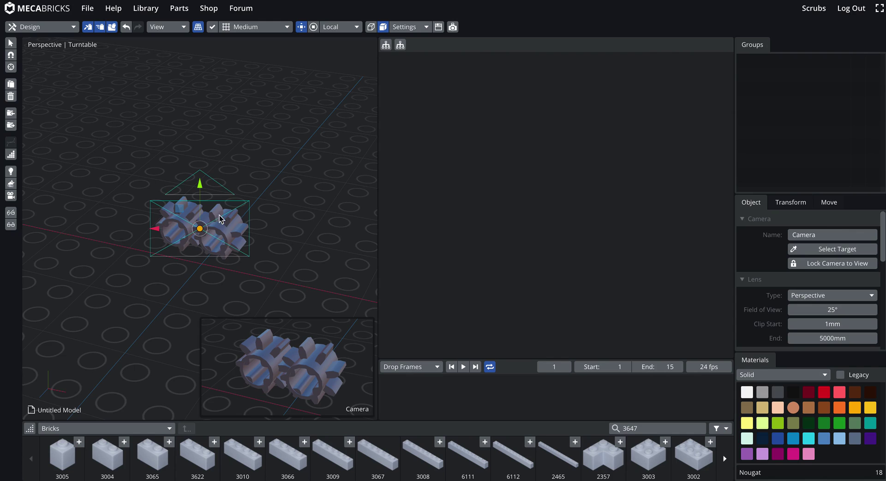
right_drag(220, 218, 164, 237)
click(164, 237)
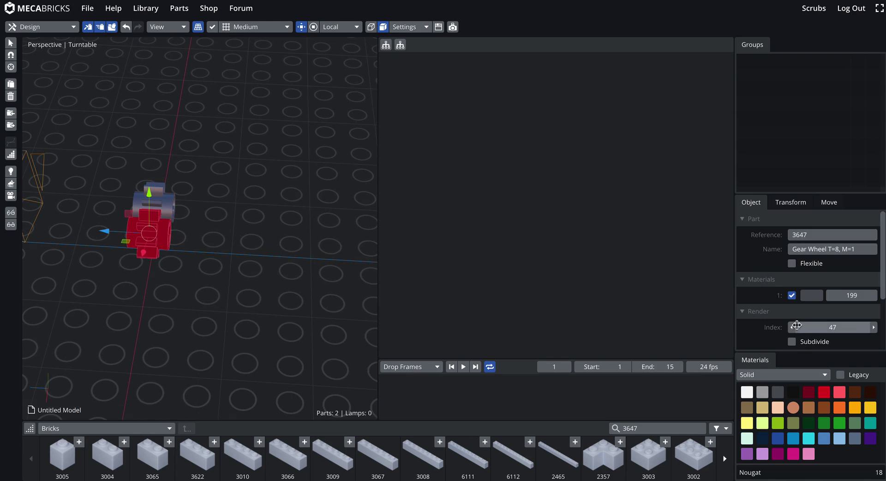
click(792, 341)
right_drag(193, 295, 164, 170)
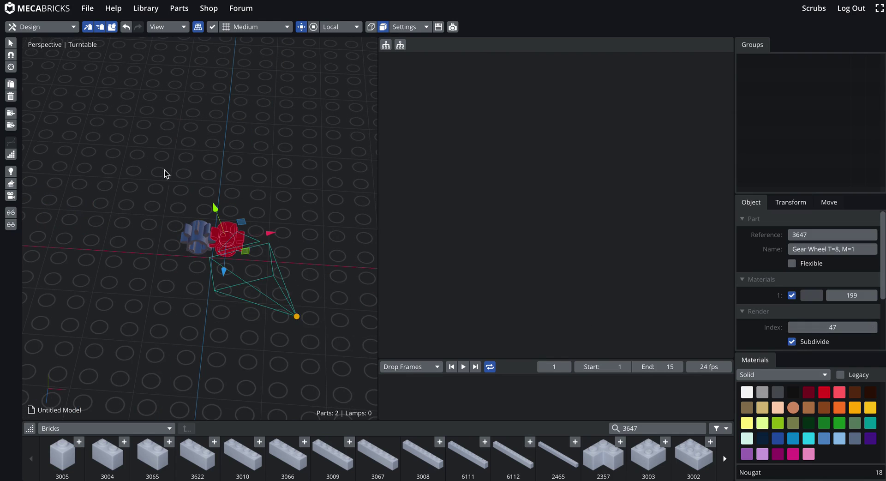
Switch to the 3D Rendering workspace viewed through the camera
click(67, 28)
click(59, 74)
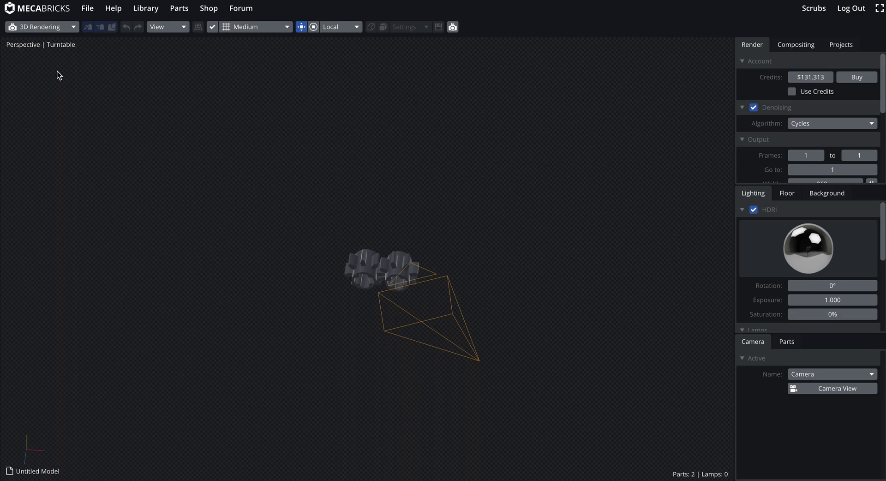
click(852, 396)
Preview a later frame and set the render frame range end to 15
scroll(828, 153, down, 1)
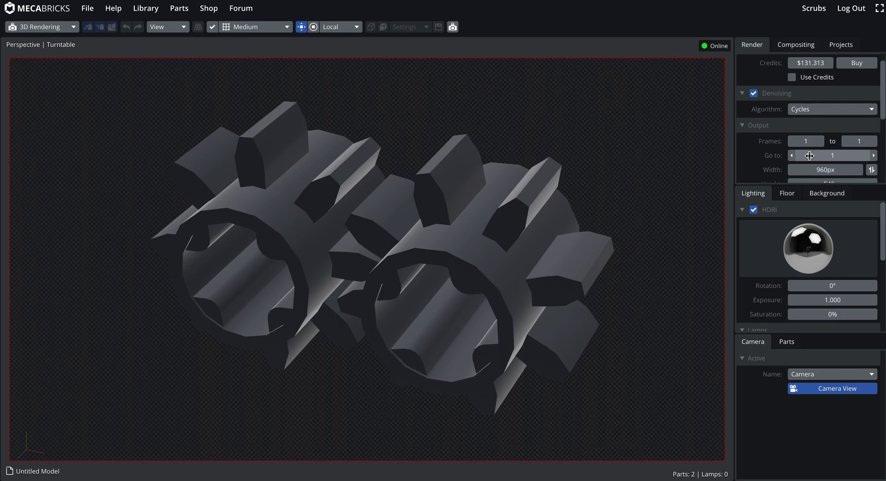
mouse_move(820, 155)
mouse_down()
mouse_move(851, 155)
mouse_move(814, 154)
mouse_up()
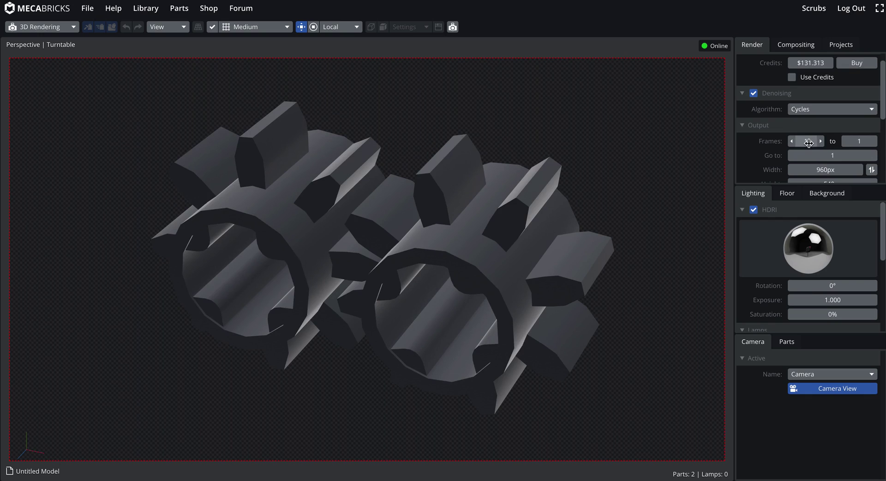
click(861, 141)
Enable the floor and light the scene with the first HDRI at -48% saturation
click(789, 197)
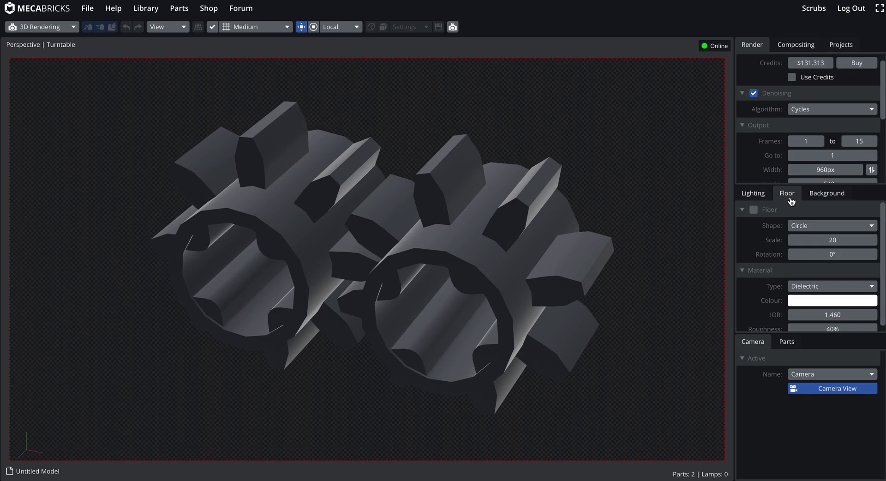
click(753, 210)
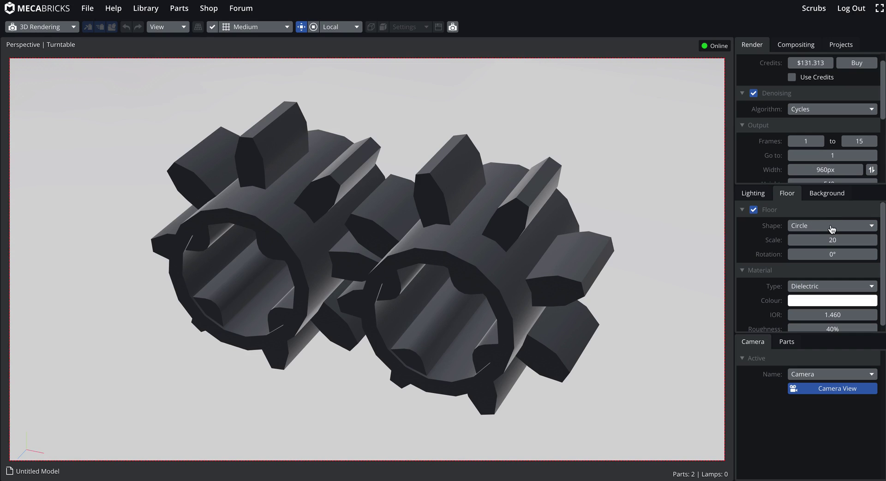
click(763, 197)
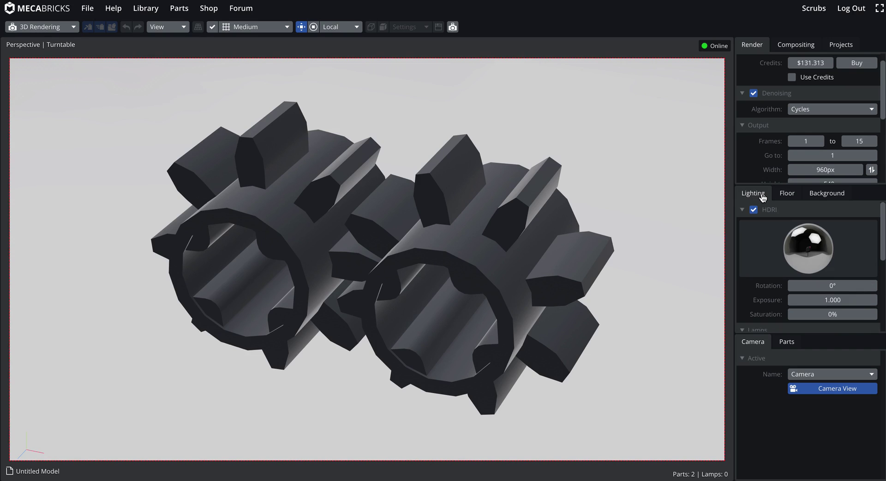
click(815, 275)
click(480, 291)
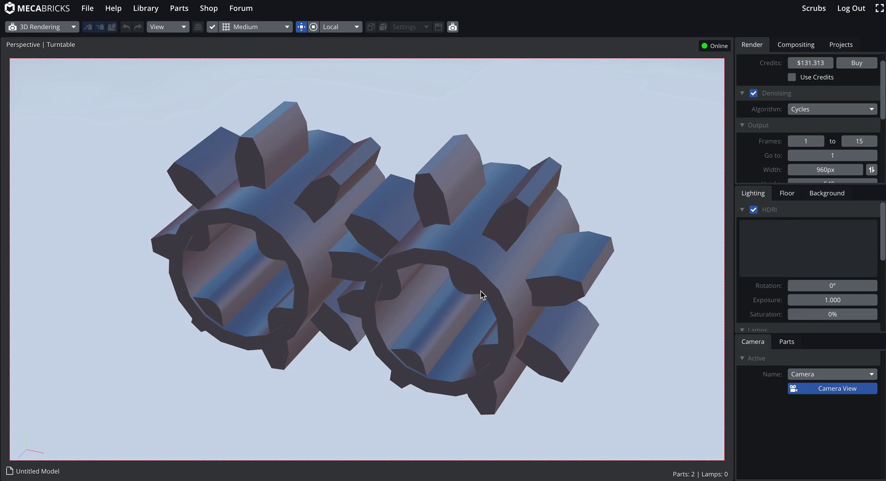
drag(844, 313, 825, 311)
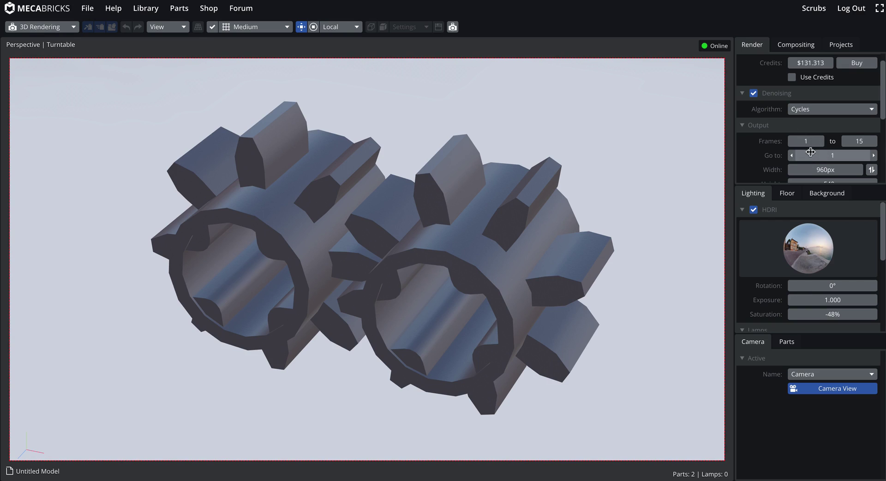
Set denoising to Intel Open Image Denoise and render samples to 50
scroll(808, 149, up, 1)
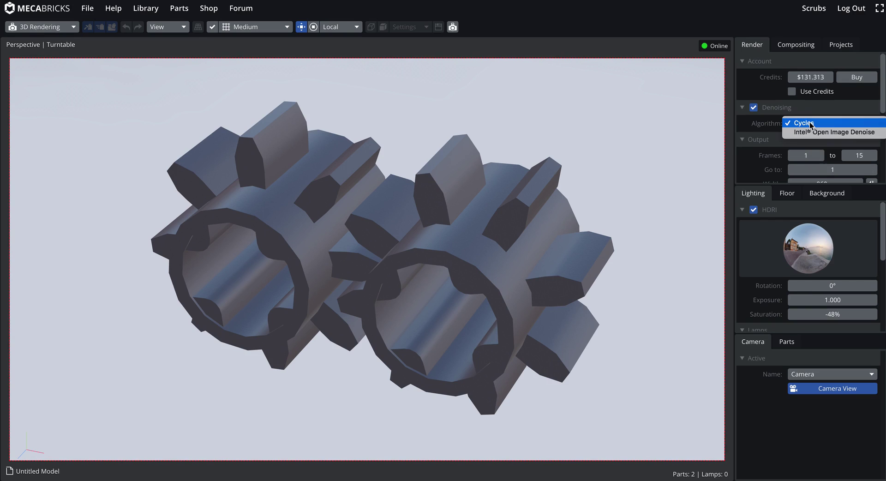
click(817, 132)
scroll(819, 147, down, 3)
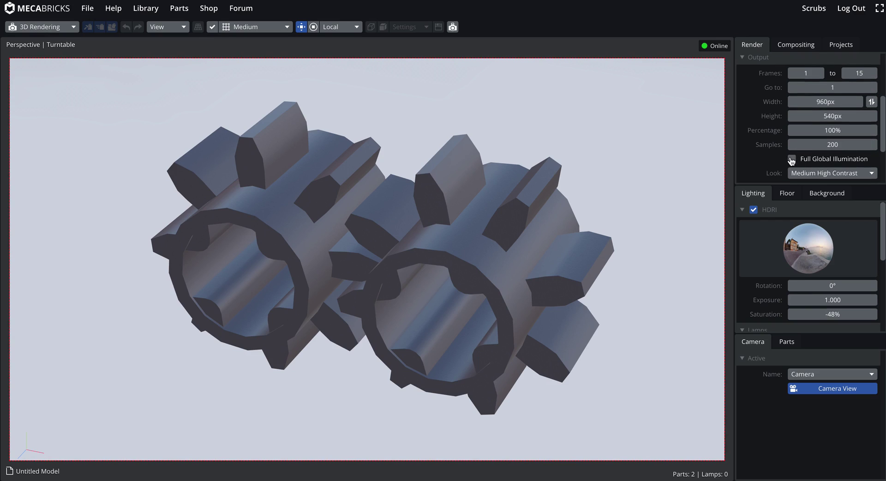
click(829, 148)
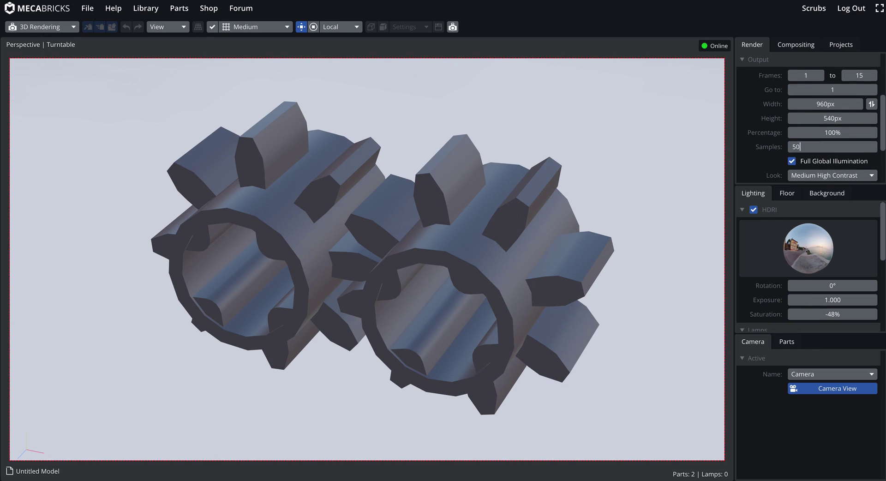
scroll(819, 124, up, 2)
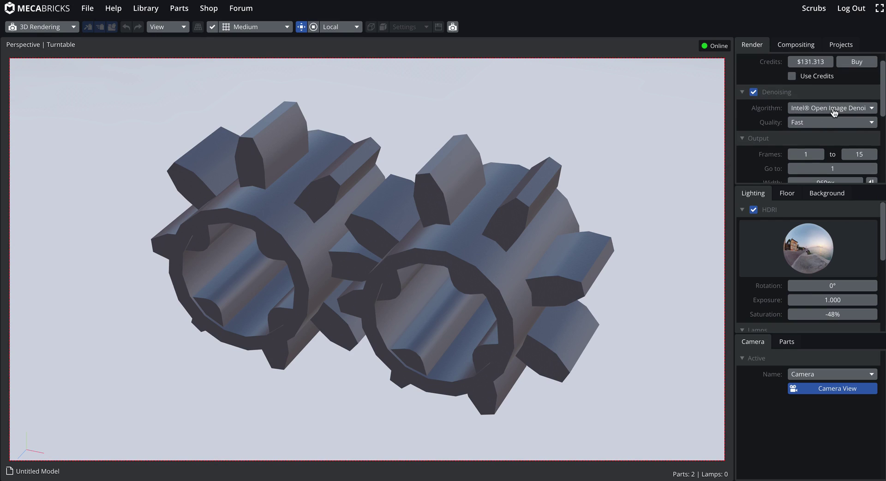
scroll(833, 112, down, 3)
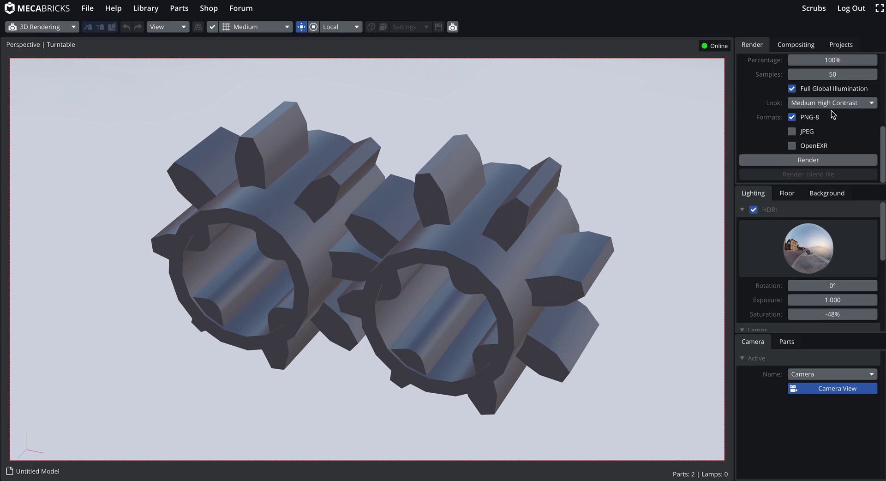
scroll(833, 116, up, 3)
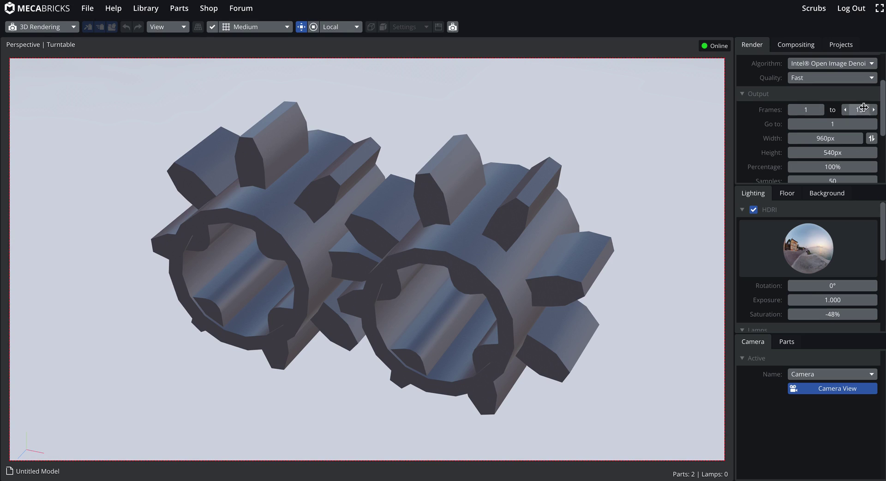
scroll(818, 119, down, 3)
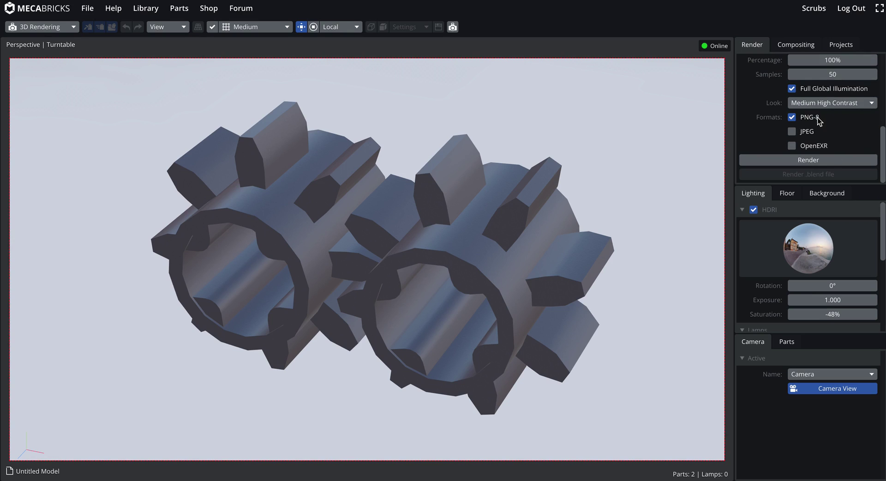
Try rendering the animation and dismiss the credits-required alert
click(828, 160)
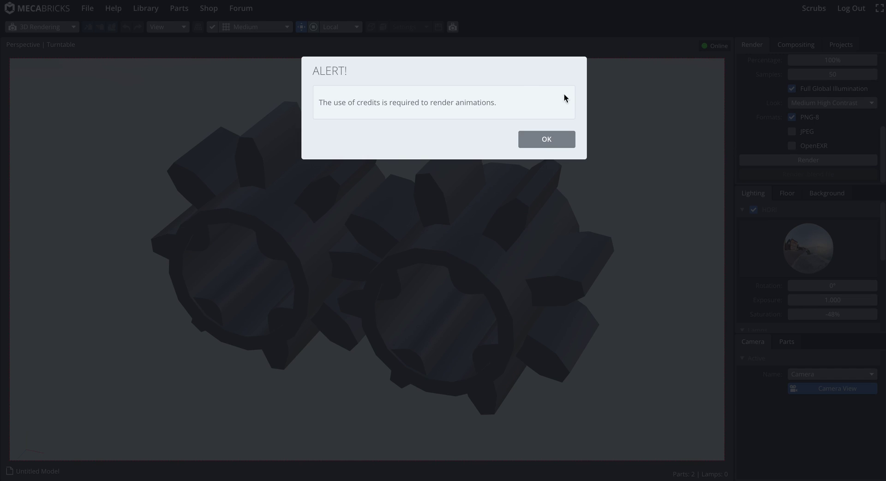
click(546, 140)
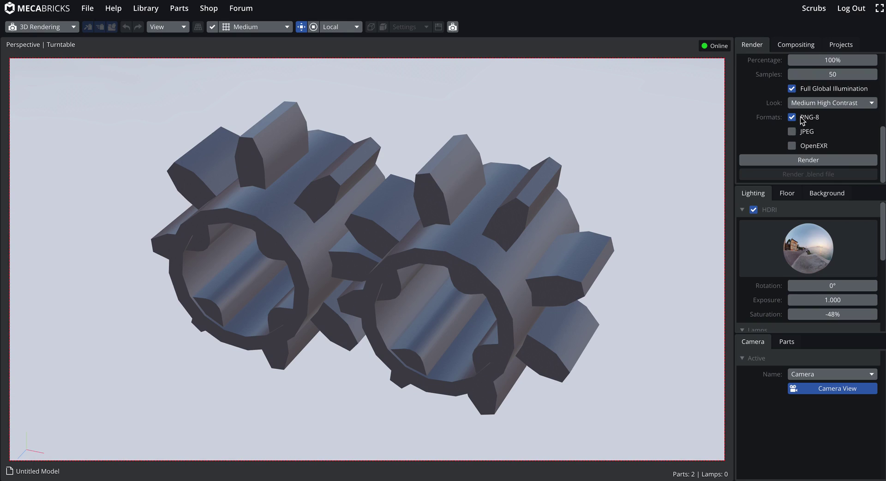
scroll(800, 118, up, 3)
scroll(792, 99, down, 3)
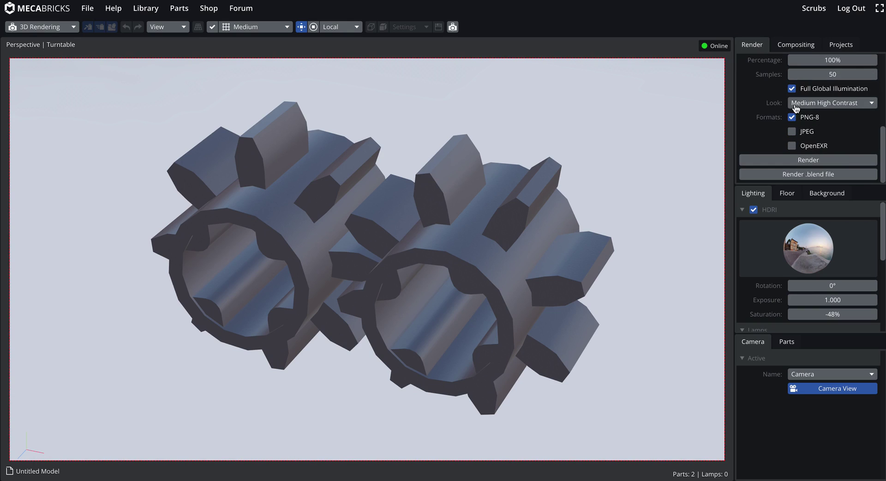
Launch the online render of the 15-frame animation and wait for frame 1 to finish
click(834, 164)
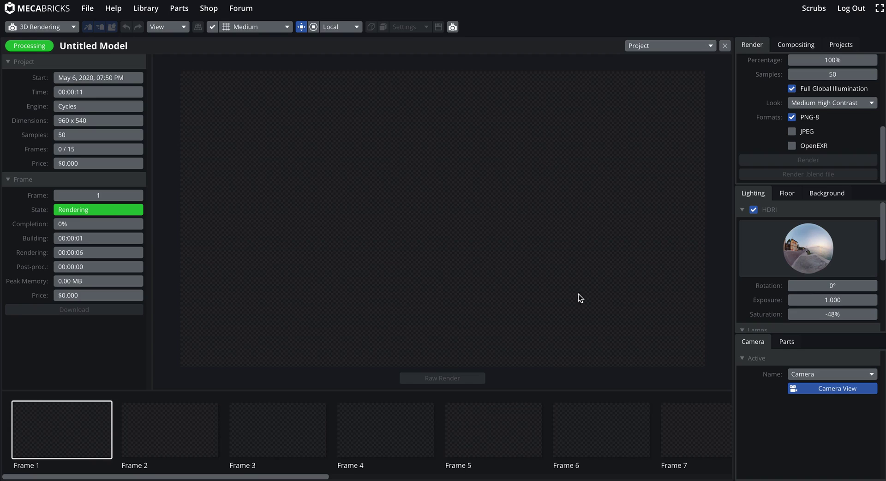
drag(329, 477, 224, 471)
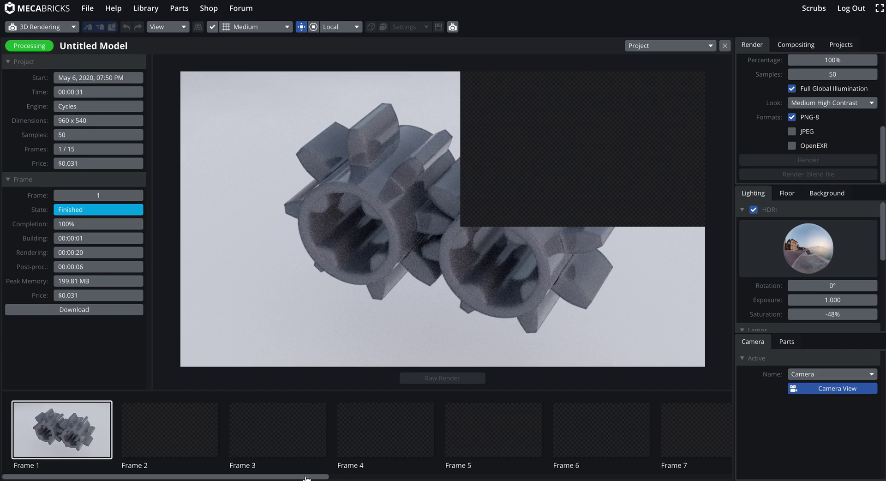
drag(305, 477, 279, 476)
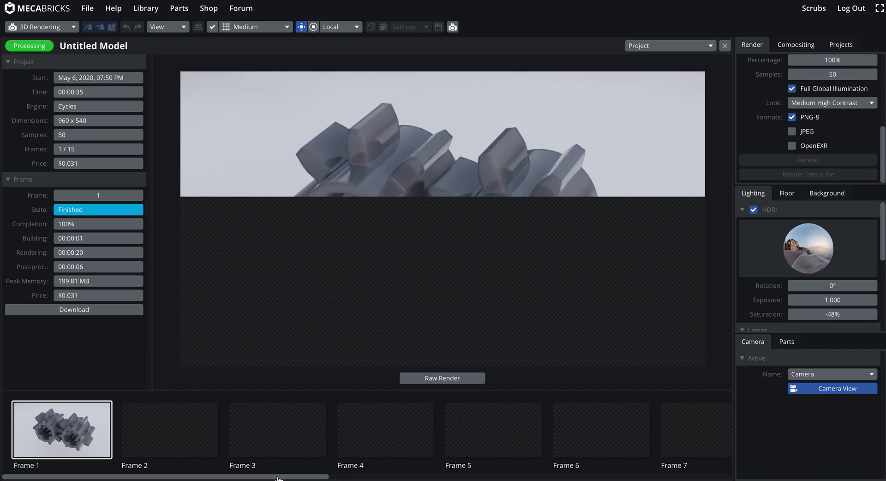